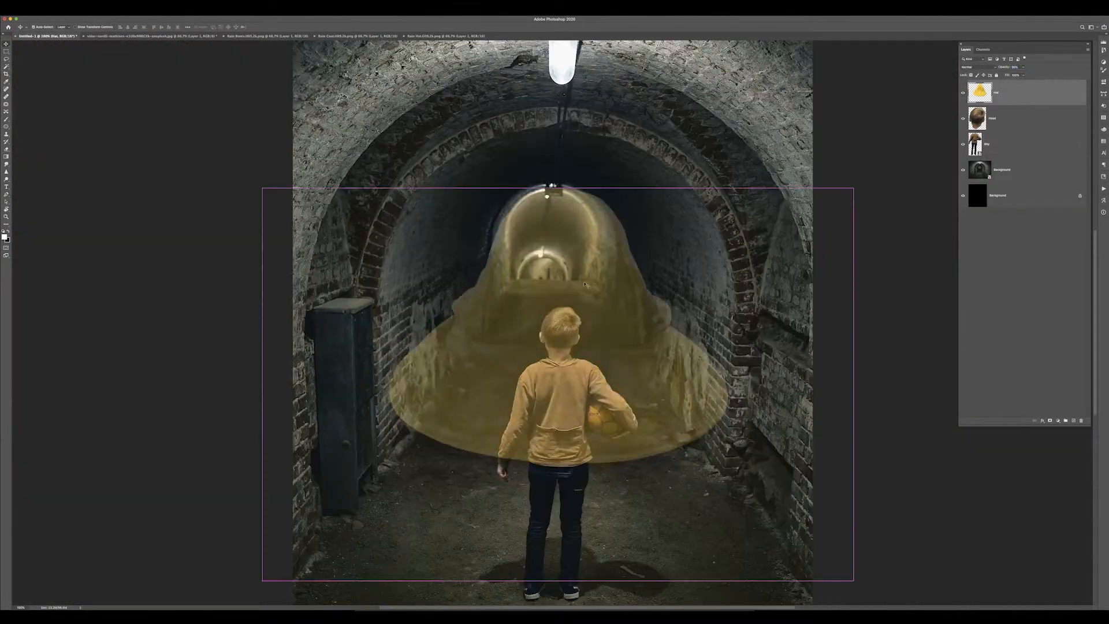
# Bring in the yellow hat and Puppet Warp it so it sits snugly on the boy's head
pyautogui.moveTo(854, 185); pyautogui.dragTo(640, 302)
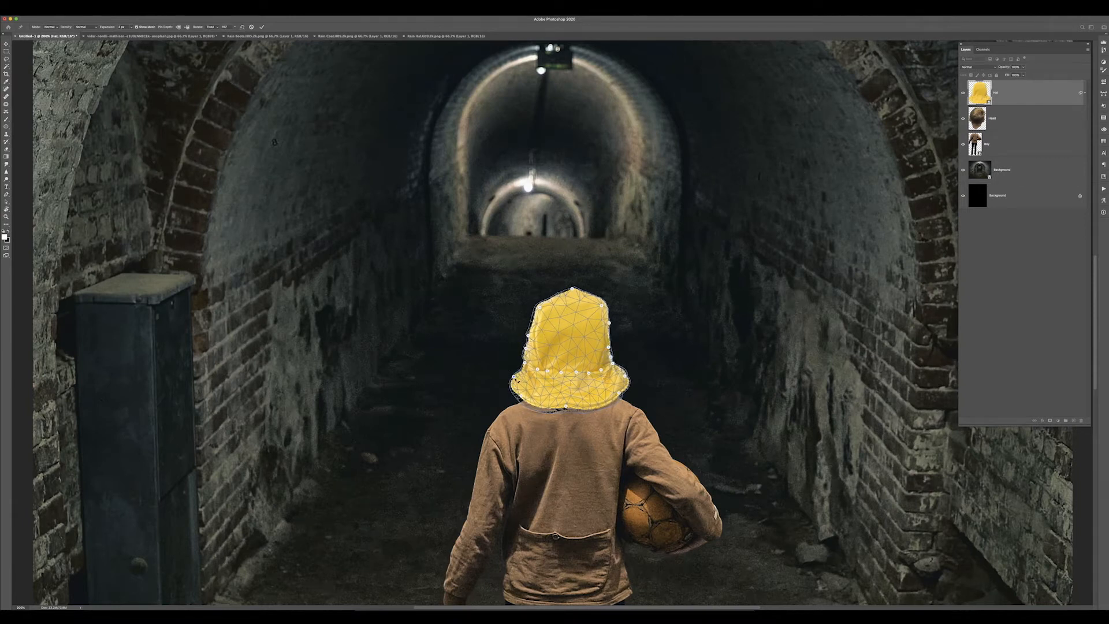
pyautogui.press('super+plus')
pyautogui.press('super+plus')
pyautogui.moveTo(619, 395); pyautogui.dragTo(582, 325)
pyautogui.moveTo(454, 306); pyautogui.dragTo(460, 307)
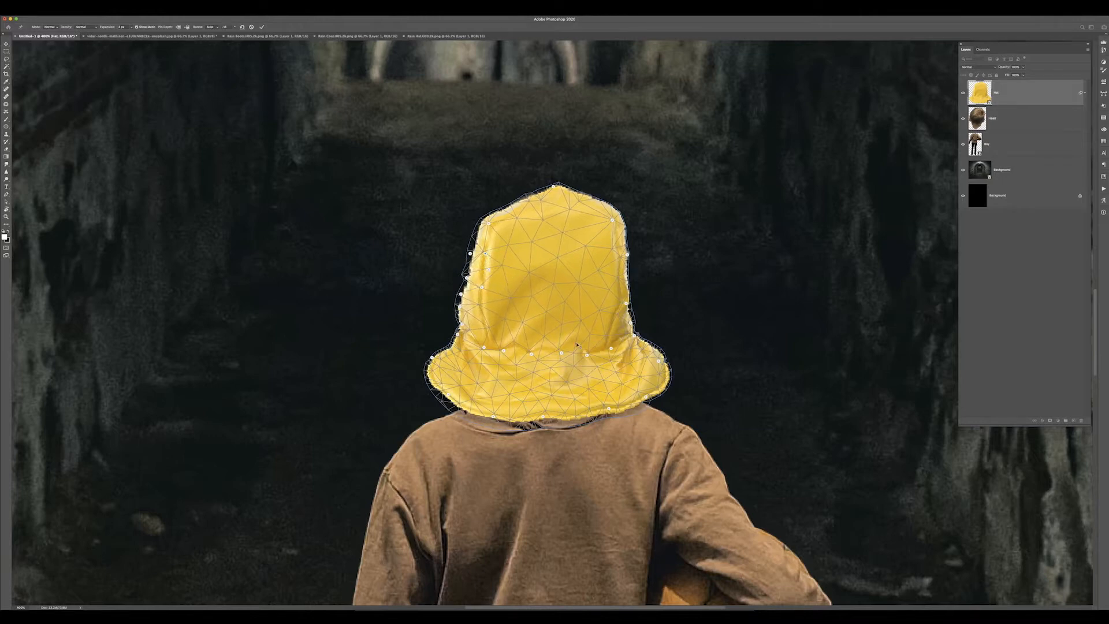
pyautogui.press('Return')
# Step back and forth through the hat warp to compare it with the original shape
pyautogui.press('super+minus')
pyautogui.press('super+minus')
pyautogui.press('super+minus')
pyautogui.press('super+minus')
pyautogui.press('super+minus')
pyautogui.press('super+z')
pyautogui.press('super+plus')
pyautogui.press('super+plus')
pyautogui.press('super+shift+z')
pyautogui.press('super+z')
pyautogui.press('super+shift+z')
pyautogui.press('super+z')
pyautogui.press('super+shift+z')
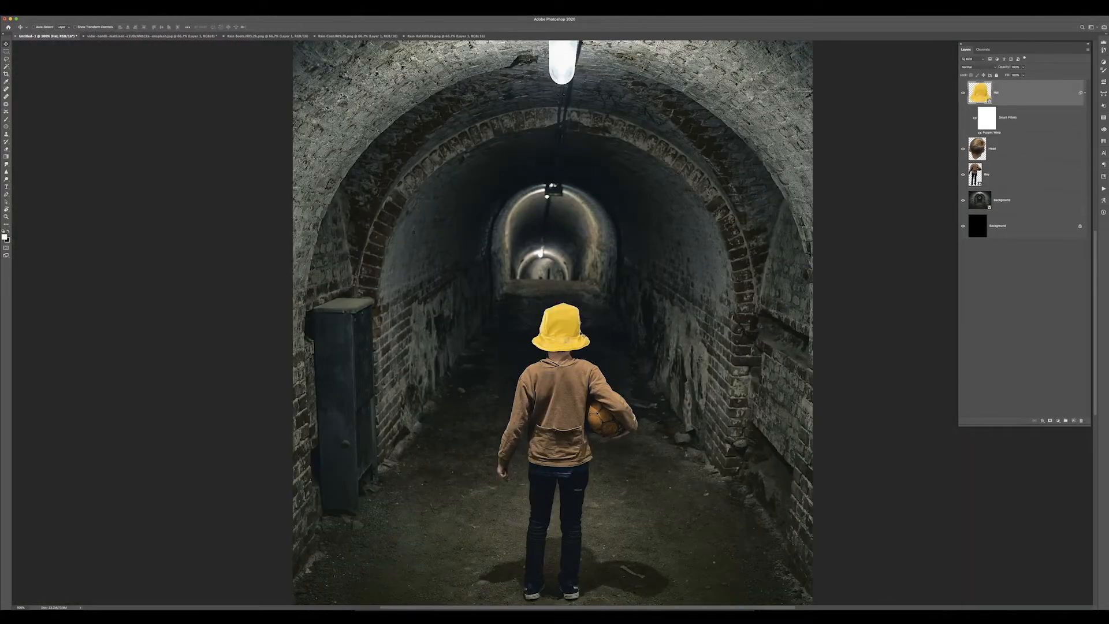
# Add a mask to the head layer and paint out the hair poking out beside the hat
pyautogui.click(993, 149)
pyautogui.click(1085, 93)
pyautogui.press('super+plus')
pyautogui.click(1050, 421)
pyautogui.press('b')
pyautogui.press('x')
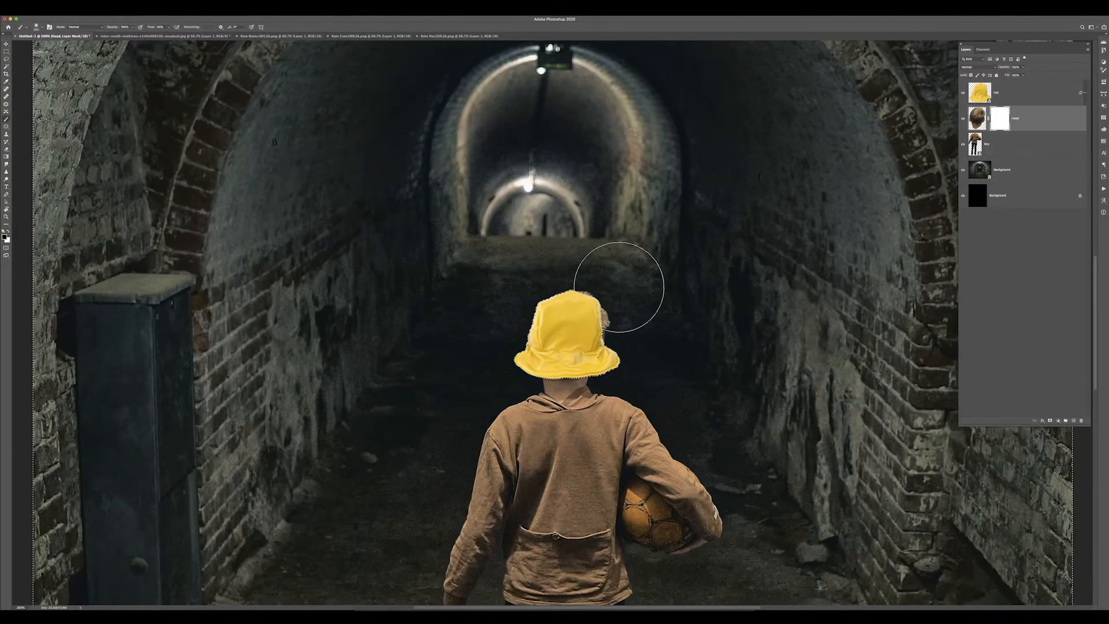
pyautogui.moveTo(614, 307); pyautogui.dragTo(617, 338)
pyautogui.press('super+minus')
pyautogui.press('super+minus')
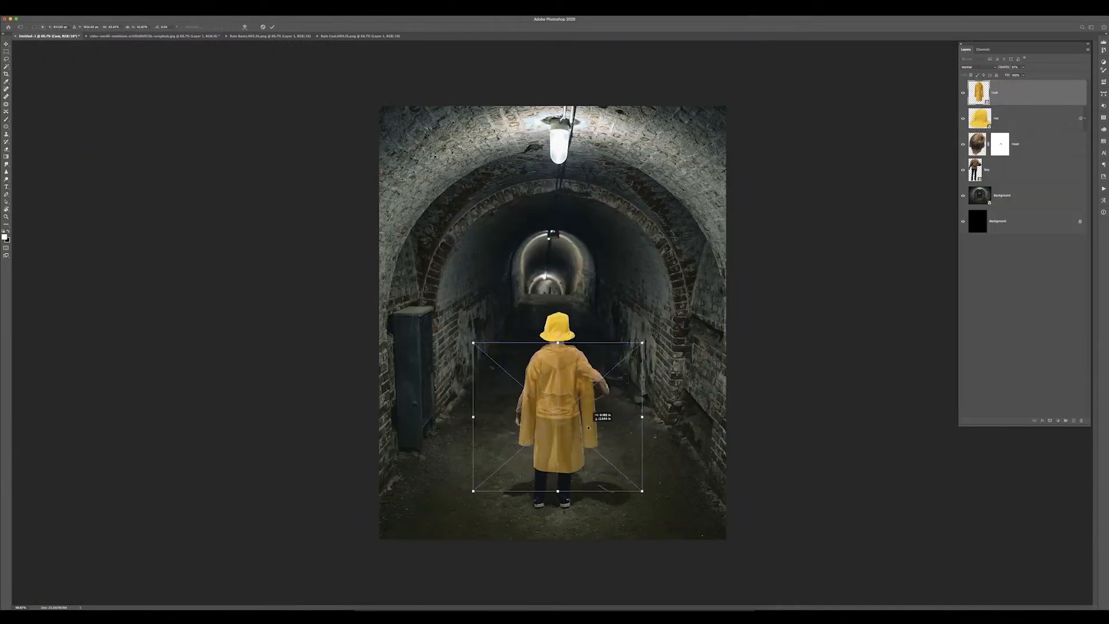
pyautogui.press('Return')
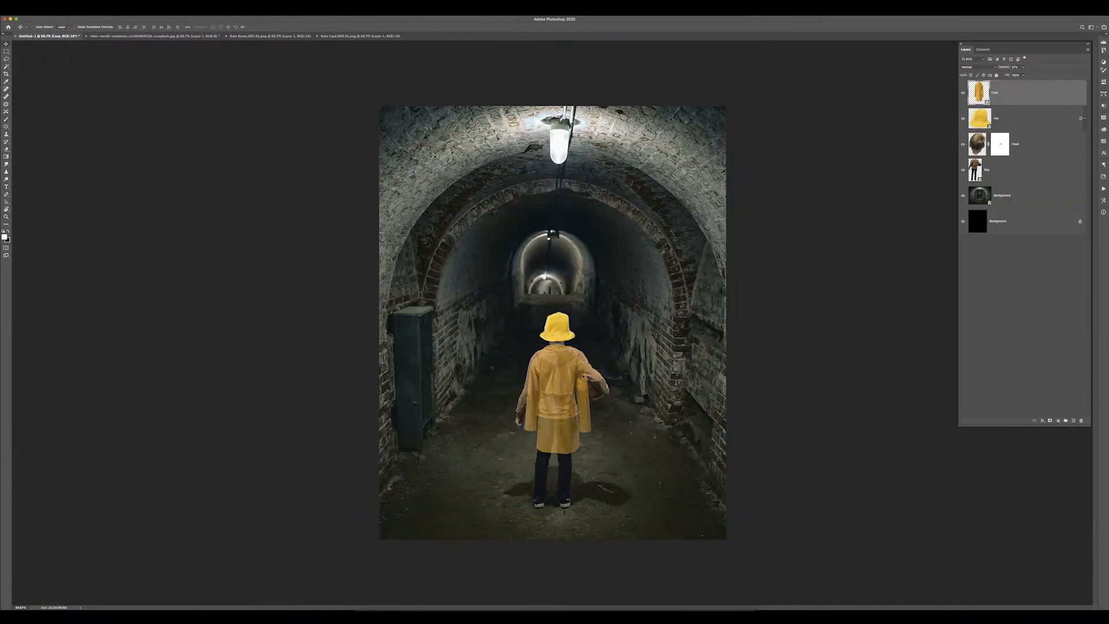
# Lower the coat layer's opacity and start Puppet Warp, pinning down the centre of the coat
pyautogui.press('super+plus')
pyautogui.moveTo(1004, 67); pyautogui.dragTo(992, 67)
pyautogui.click(55, 18)
pyautogui.click(72, 127)
pyautogui.press('super+plus')
pyautogui.click(493, 333)
pyautogui.click(492, 390)
pyautogui.click(491, 413)
pyautogui.click(490, 446)
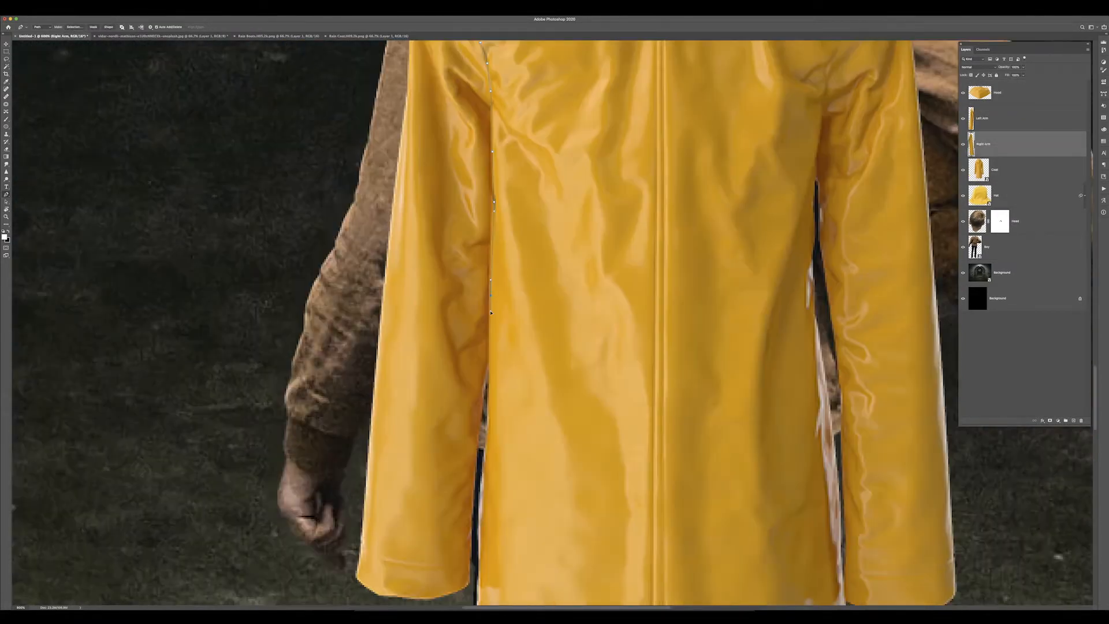
# Add Puppet Warp pins along the coat's right edge from the hem up to the shoulder
pyautogui.scroll(-5, 490, 312)
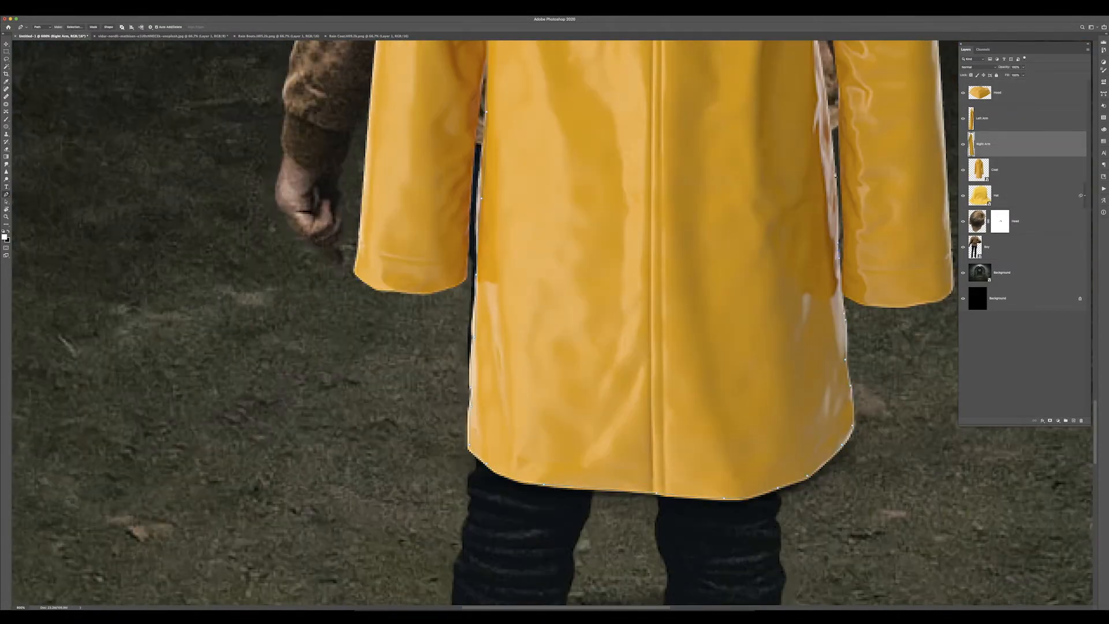
pyautogui.scroll(4, 836, 176)
pyautogui.click(824, 324)
pyautogui.click(818, 277)
pyautogui.click(810, 205)
pyautogui.scroll(4, 812, 98)
pyautogui.click(803, 232)
pyautogui.click(818, 175)
pyautogui.click(846, 91)
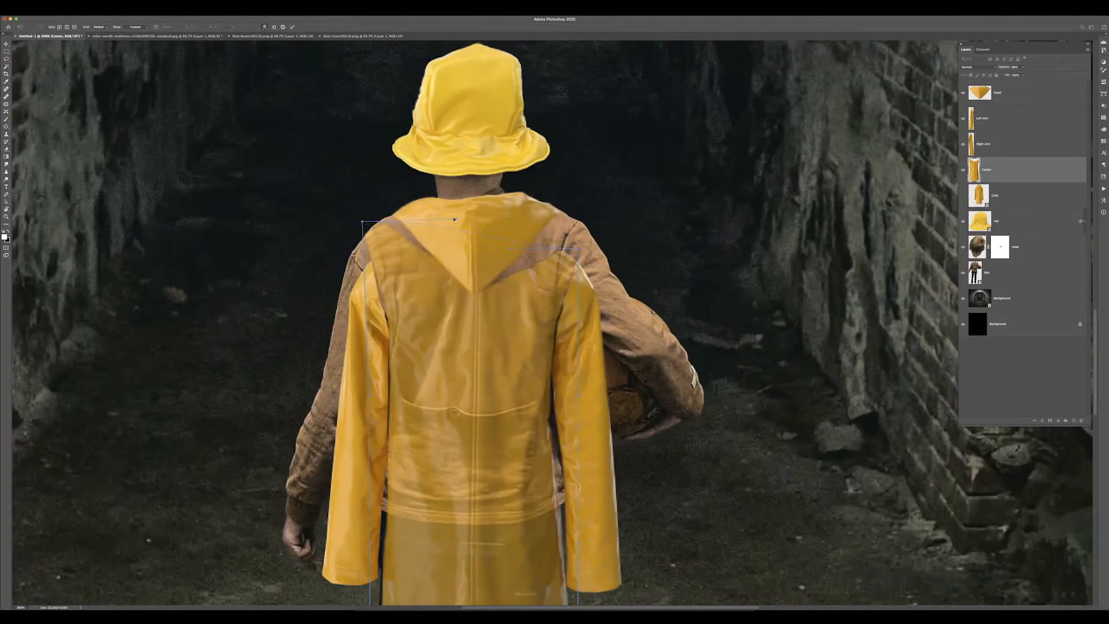
# Transform the coat's centre piece to fit the boy's back and set it back to full opacity
pyautogui.moveTo(578, 249); pyautogui.dragTo(577, 199)
pyautogui.scroll(-5, 581, 209)
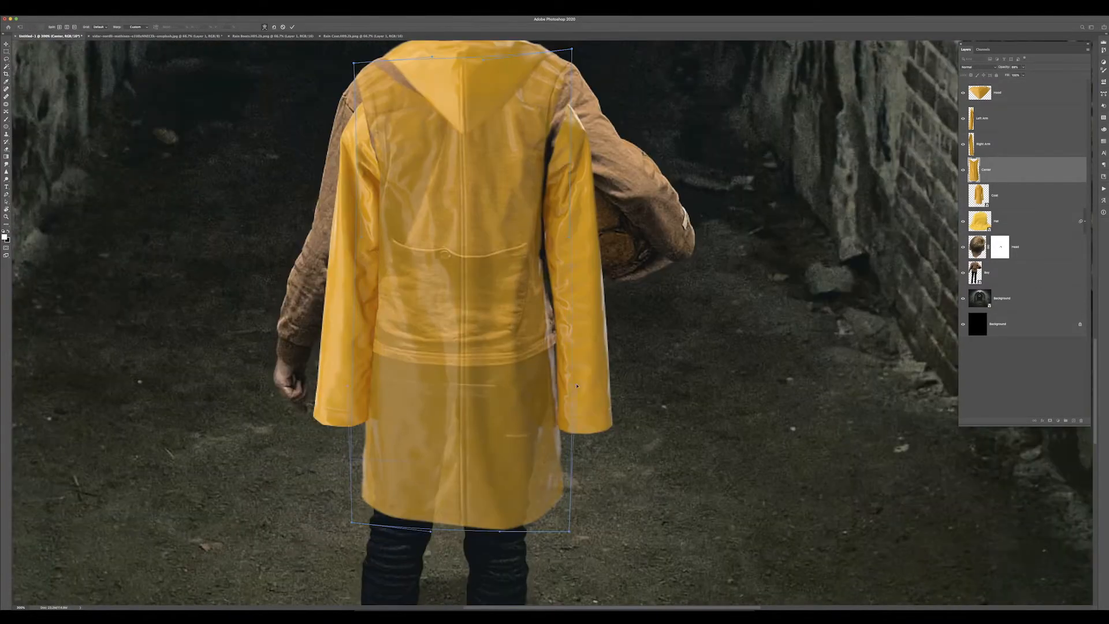
pyautogui.moveTo(419, 524); pyautogui.dragTo(456, 527)
pyautogui.moveTo(547, 360); pyautogui.dragTo(556, 362)
pyautogui.press('Return')
pyautogui.press('0')
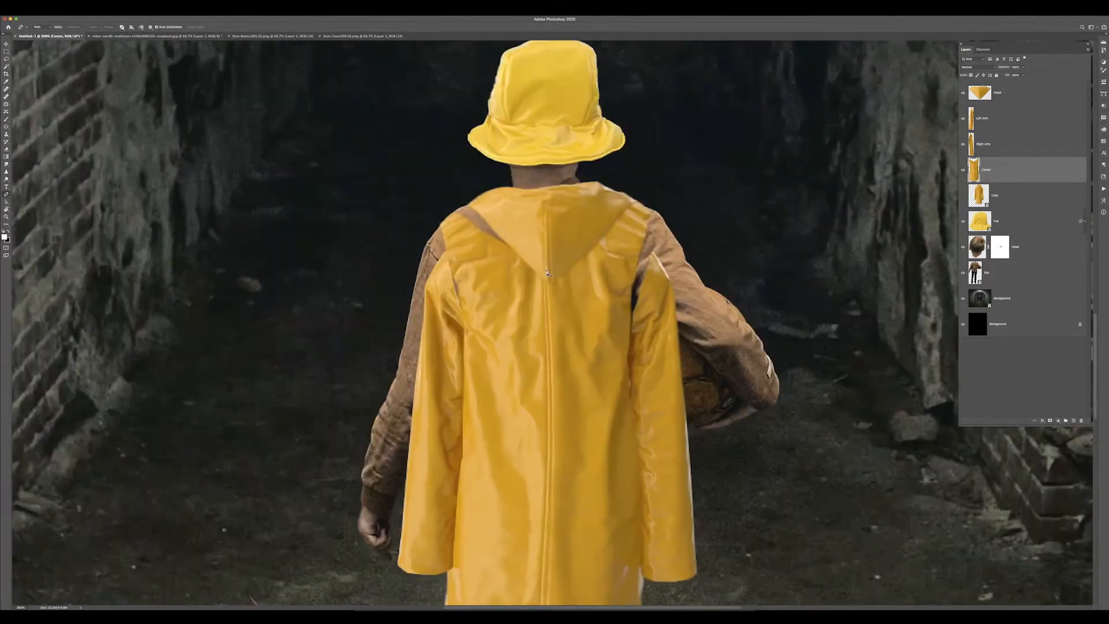
# Warp the coat's centre piece at the shoulder to refine its fit
pyautogui.press('super+plus')
pyautogui.rightClick(424, 172)
pyautogui.press('super+minus')
pyautogui.press('super+minus')
pyautogui.click(488, 250)
pyautogui.press('Return')
pyautogui.click(58, 7)
pyautogui.click(173, 184)
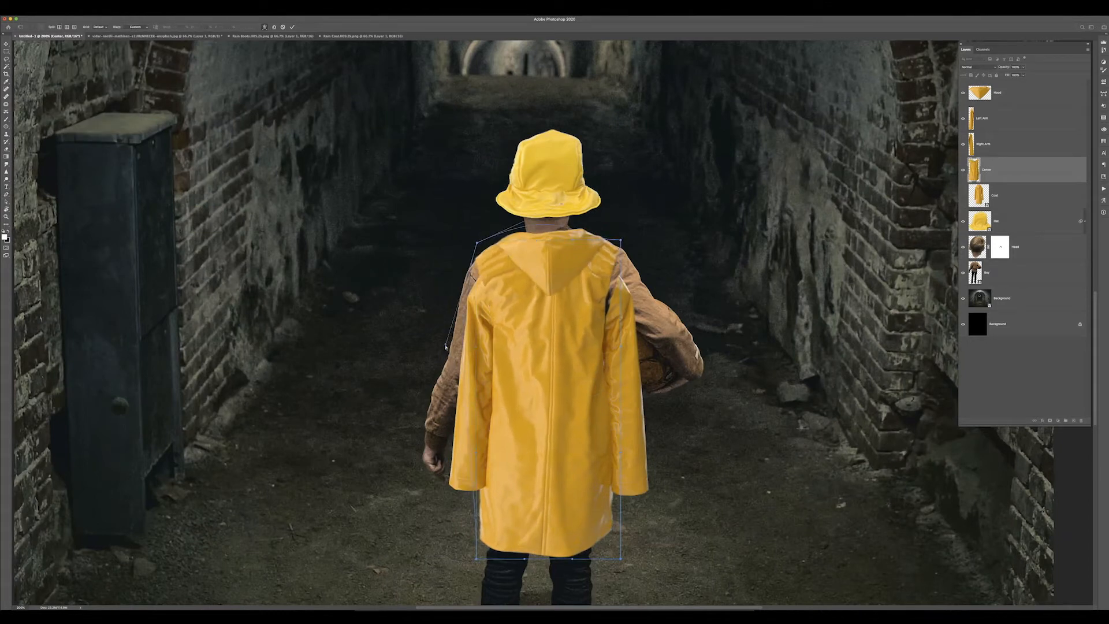
pyautogui.press('Return')
# Transform the left sleeve, rotating it down along the boy's left arm
pyautogui.click(985, 118)
pyautogui.press('super+t')
pyautogui.press('Return')
pyautogui.press('super+t')
pyautogui.moveTo(490, 250); pyautogui.dragTo(490, 245)
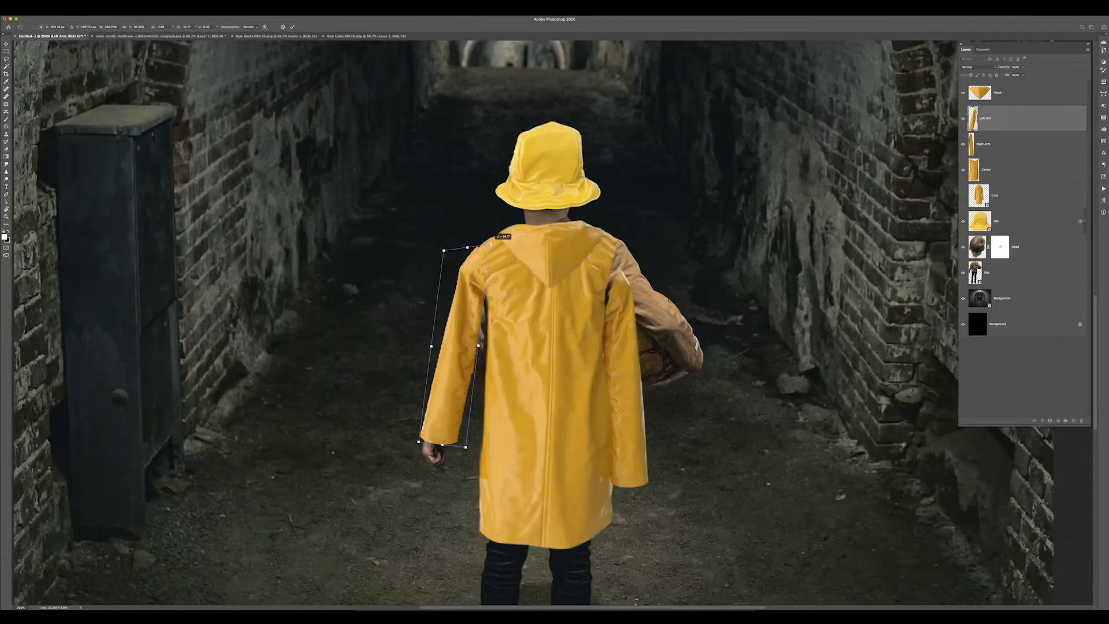
pyautogui.moveTo(480, 346); pyautogui.dragTo(467, 400)
pyautogui.press('Return')
# Puppet Warp and then warp the left sleeve to bend it along the arm
pyautogui.click(53, 12)
pyautogui.click(69, 130)
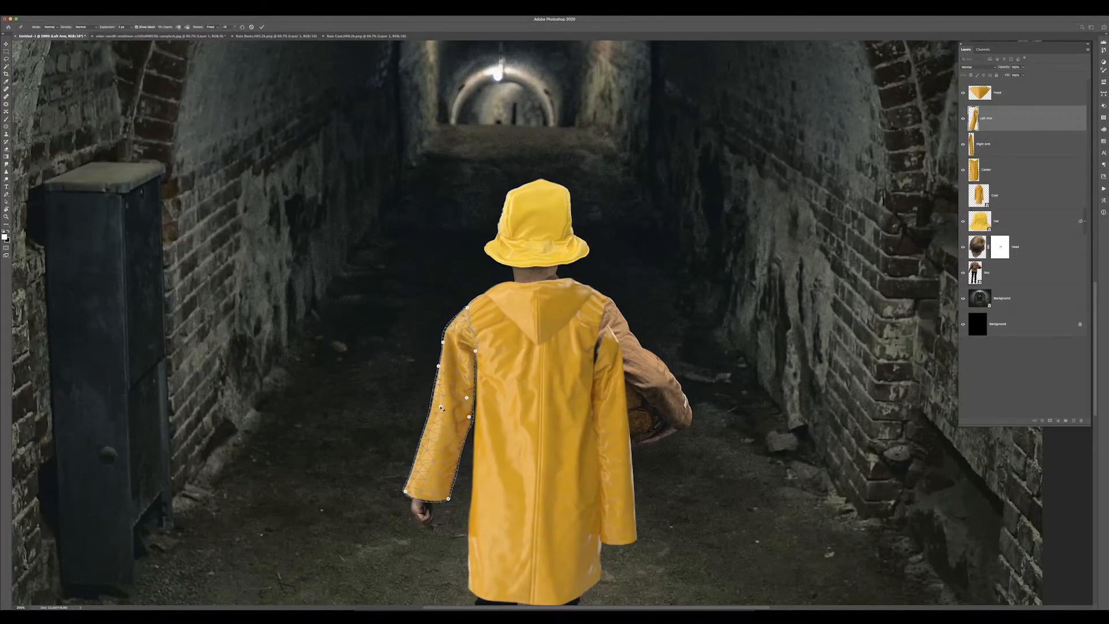
pyautogui.press('Return')
pyautogui.press('super+0')
pyautogui.click(53, 19)
pyautogui.click(151, 180)
pyautogui.moveTo(530, 464); pyautogui.dragTo(525, 460)
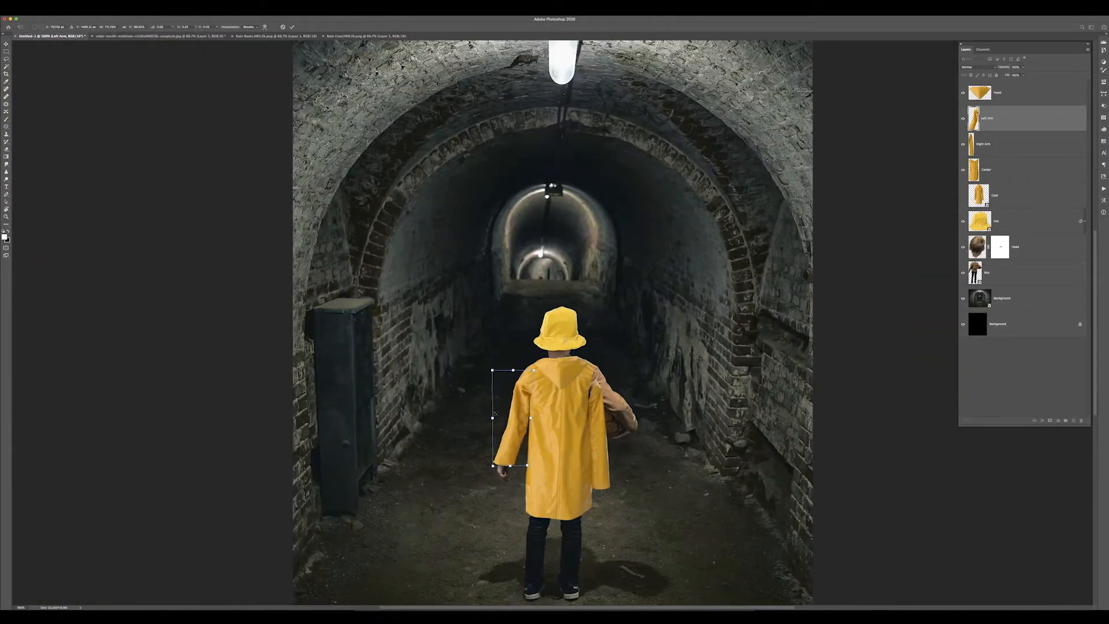
pyautogui.press('super+plus')
pyautogui.press('Return')
pyautogui.moveTo(499, 397); pyautogui.dragTo(401, 273)
# Rotate and reshape the right sleeve to follow the boy's arm holding the ball
pyautogui.click(983, 144)
pyautogui.press('super+t')
pyautogui.moveTo(561, 491); pyautogui.dragTo(615, 390)
pyautogui.press('Return')
pyautogui.press('super+t')
pyautogui.moveTo(627, 243); pyautogui.dragTo(623, 247)
pyautogui.moveTo(532, 430); pyautogui.dragTo(498, 446)
pyautogui.moveTo(623, 246); pyautogui.dragTo(630, 239)
pyautogui.moveTo(557, 417); pyautogui.dragTo(613, 381)
pyautogui.press('Return')
# Move the right sleeve down one layer and Puppet Warp it with pins at shoulder, elbow and hand
pyautogui.press('super+bracketleft')
pyautogui.click(53, 19)
pyautogui.click(72, 141)
pyautogui.click(525, 246)
pyautogui.click(516, 302)
pyautogui.click(605, 342)
pyautogui.press('Return')
pyautogui.press('super+t')
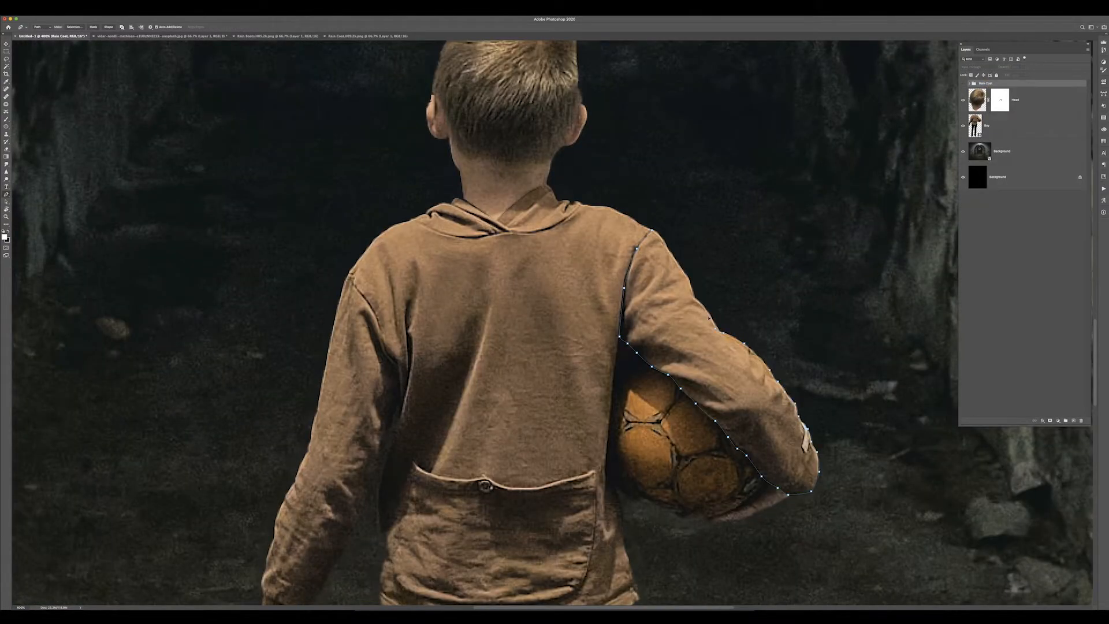
pyautogui.rightClick(673, 315)
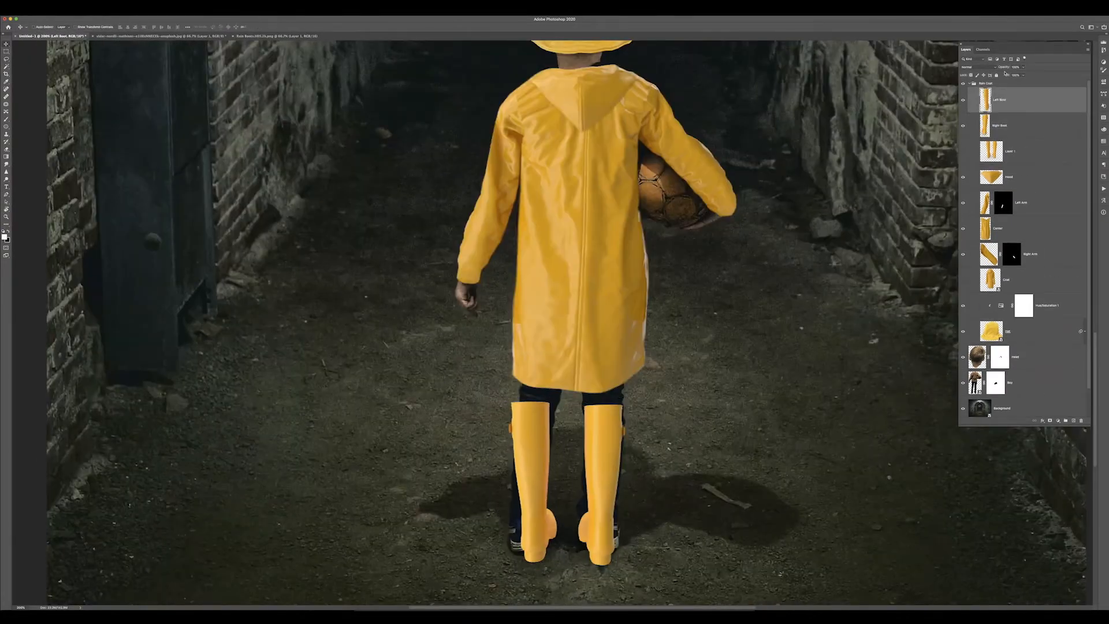
# Transform the boots layers to fit them over the boy's legs and feet
pyautogui.hotkey('ctrl', 't')
pyautogui.moveTo(526, 565); pyautogui.dragTo(513, 559)
pyautogui.press('Return')
pyautogui.hotkey('ctrl', '0')
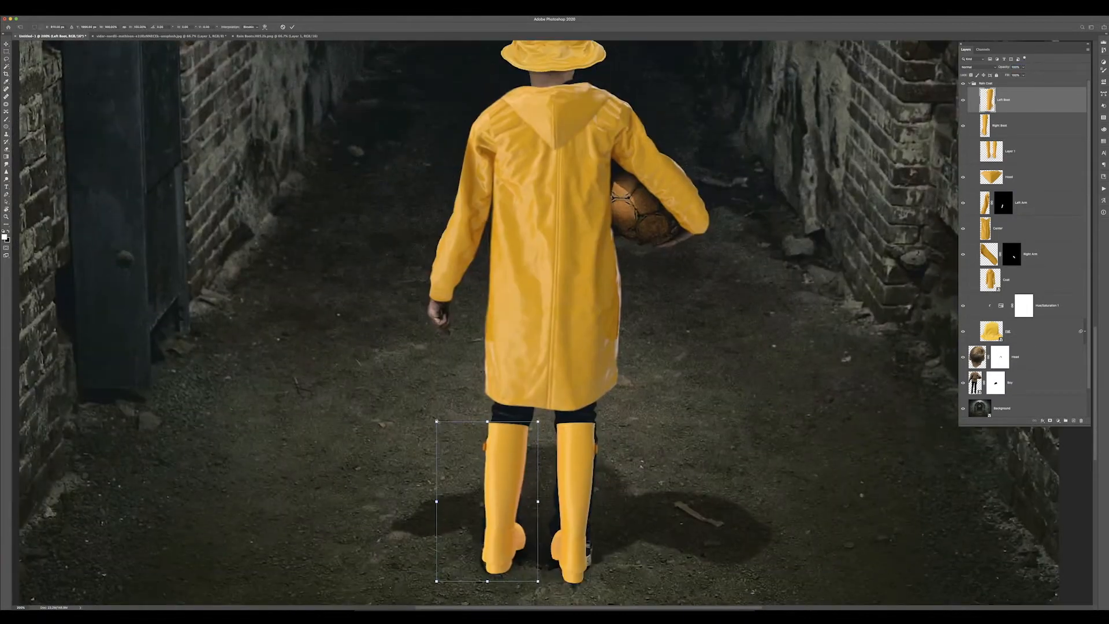
pyautogui.hotkey('ctrl', '0')
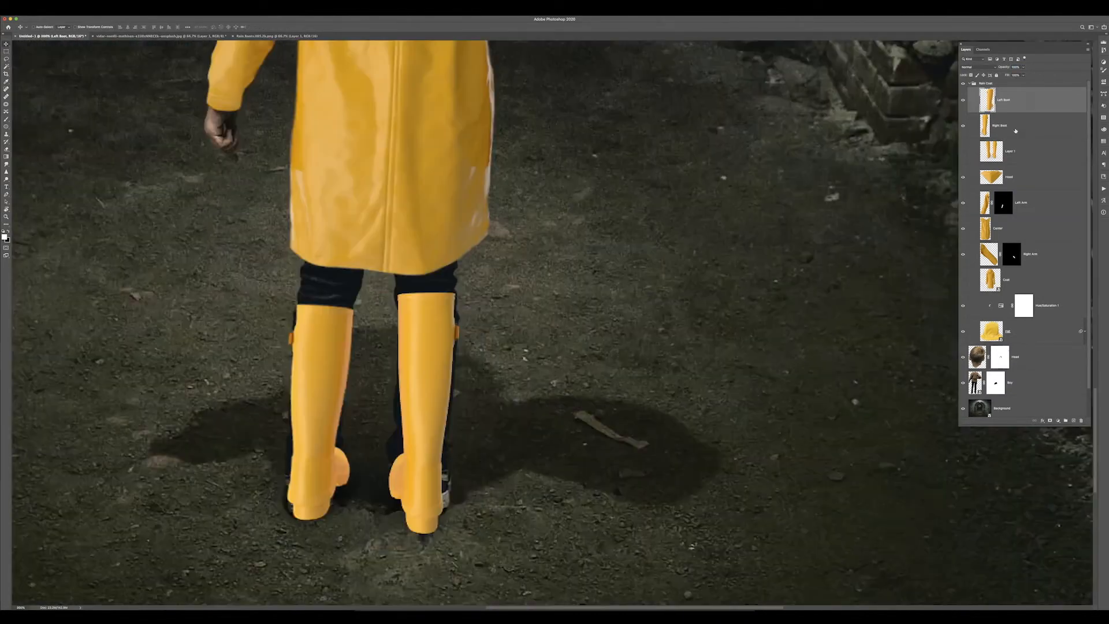
pyautogui.hotkey('ctrl', 't')
pyautogui.moveTo(483, 282); pyautogui.dragTo(485, 301)
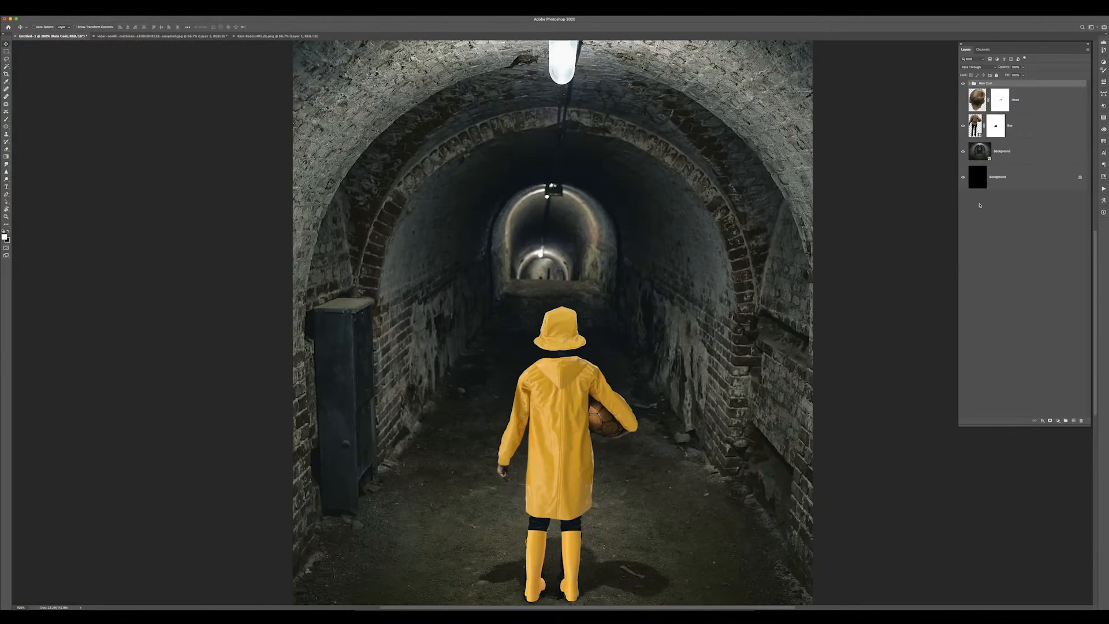
pyautogui.scroll(5, 292, 367)
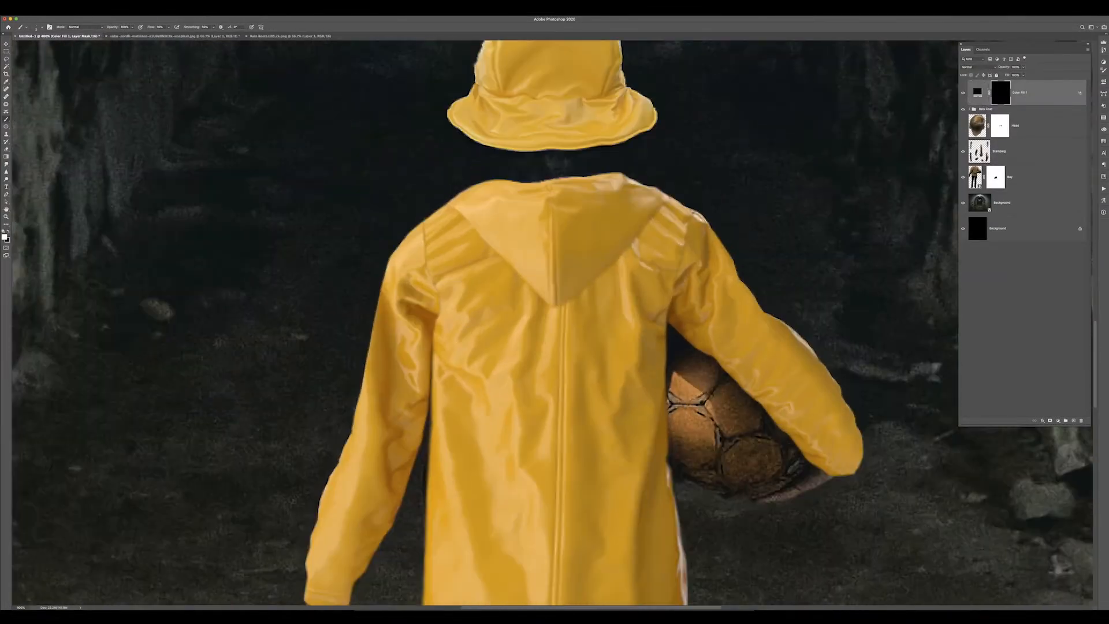
pyautogui.scroll(3, 575, 289)
pyautogui.press('p')
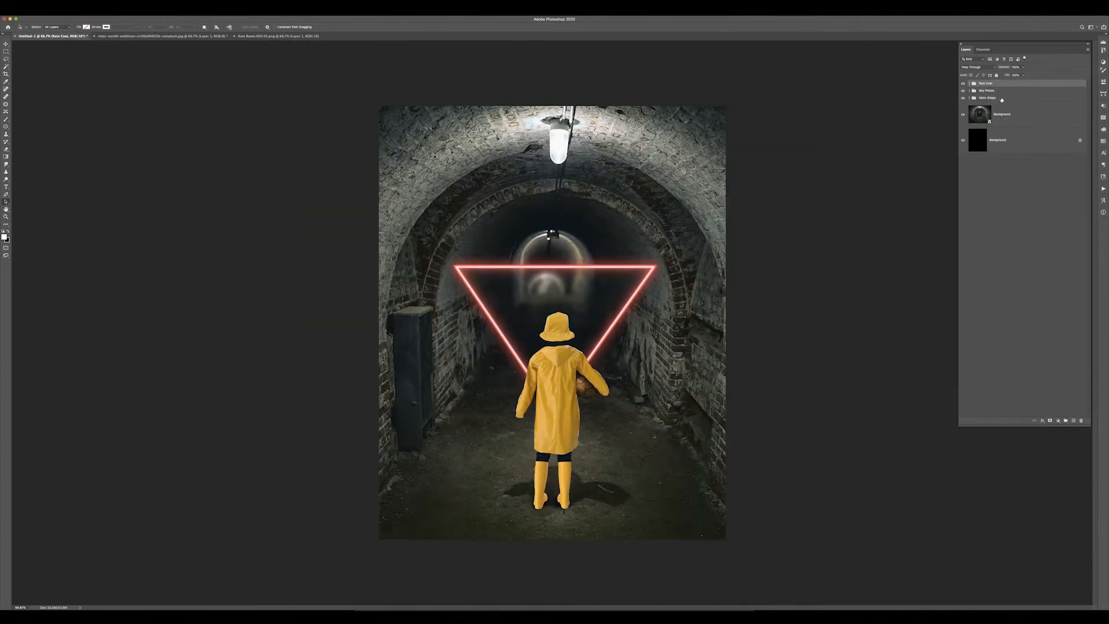
# Add a red Color Fill layer above the composition
pyautogui.press('super+minus')
pyautogui.click(1059, 420)
pyautogui.click(1069, 425)
pyautogui.moveTo(791, 208); pyautogui.dragTo(796, 233)
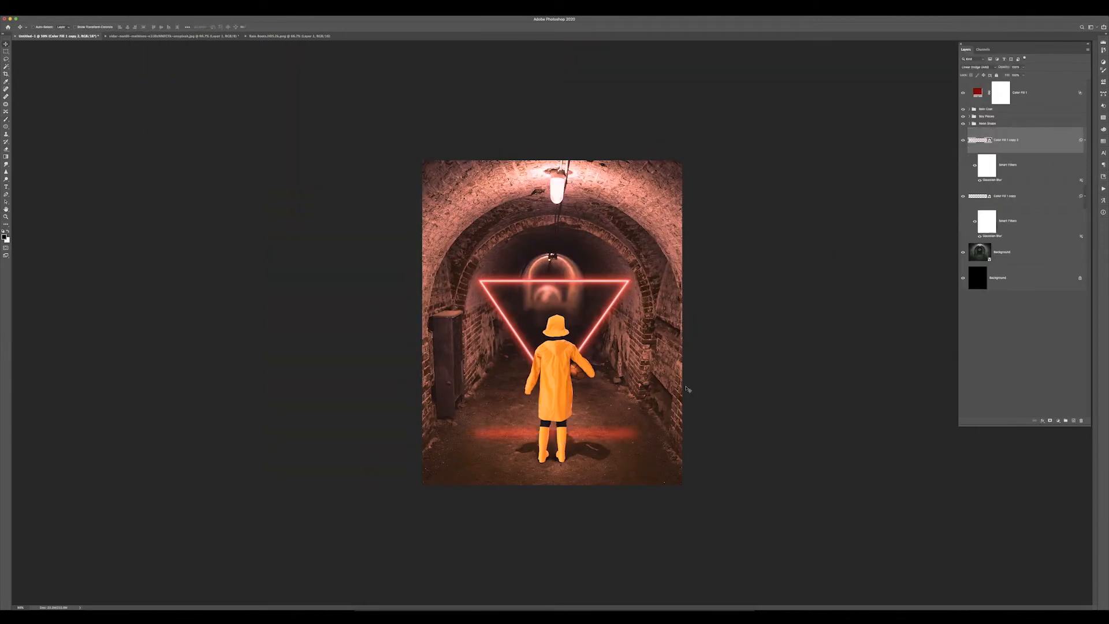
# Paint the Color Fill layer's mask around the boy's shoulders to add a red rim light
pyautogui.keyDown('shift'); pyautogui.click(1032, 169); pyautogui.keyUp('shift')
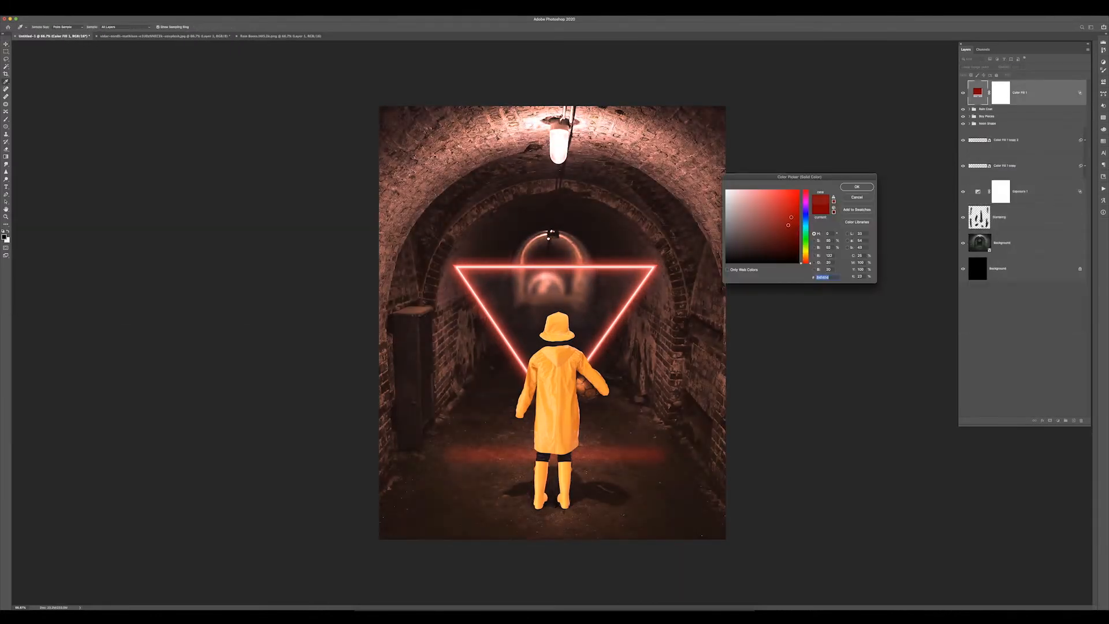
pyautogui.click(857, 187)
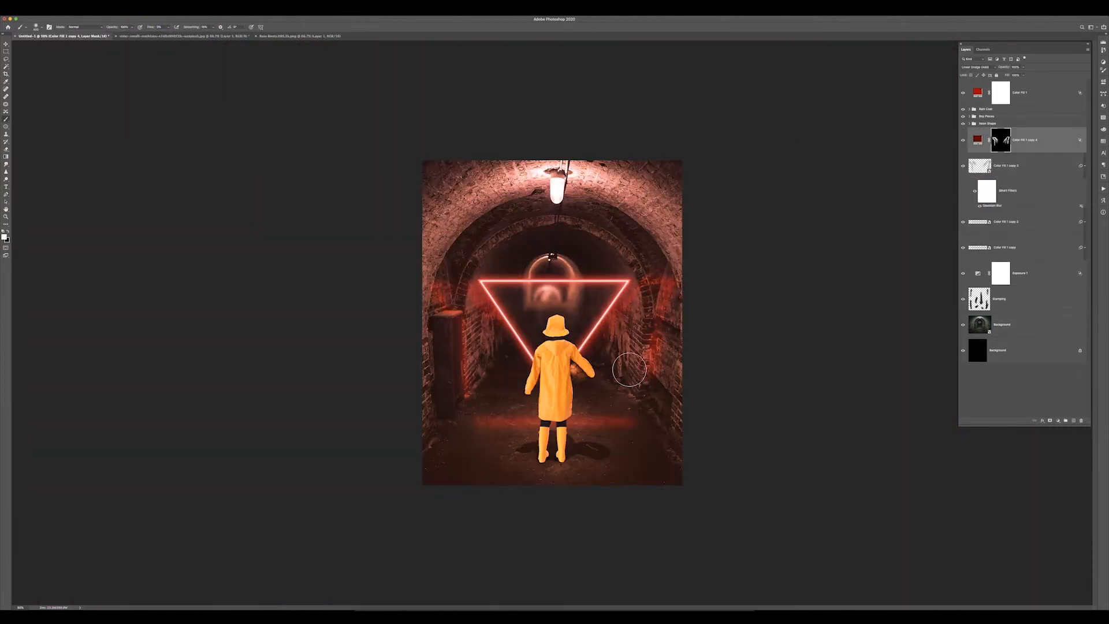
pyautogui.press('super+minus')
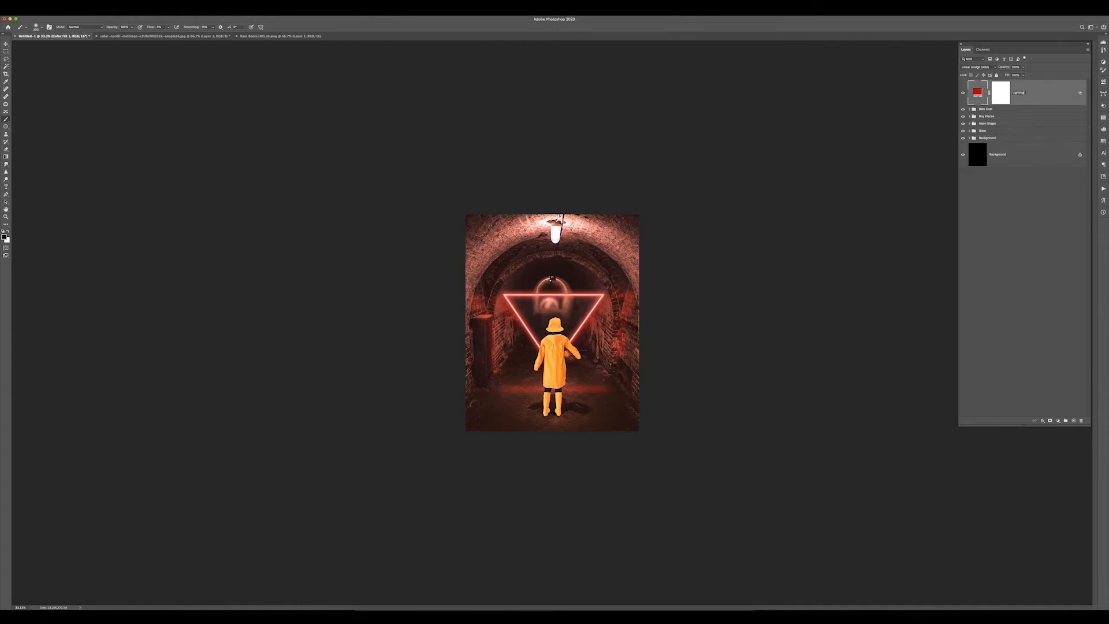
pyautogui.press('super+plus')
pyautogui.press('super+plus')
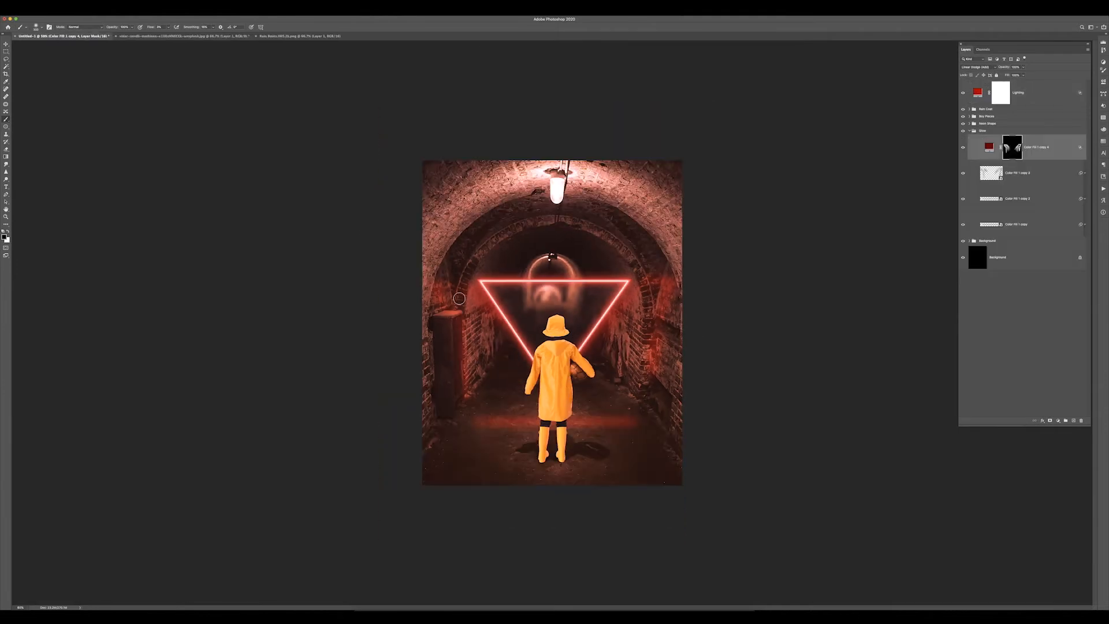
pyautogui.press('super+plus')
pyautogui.press('super+plus')
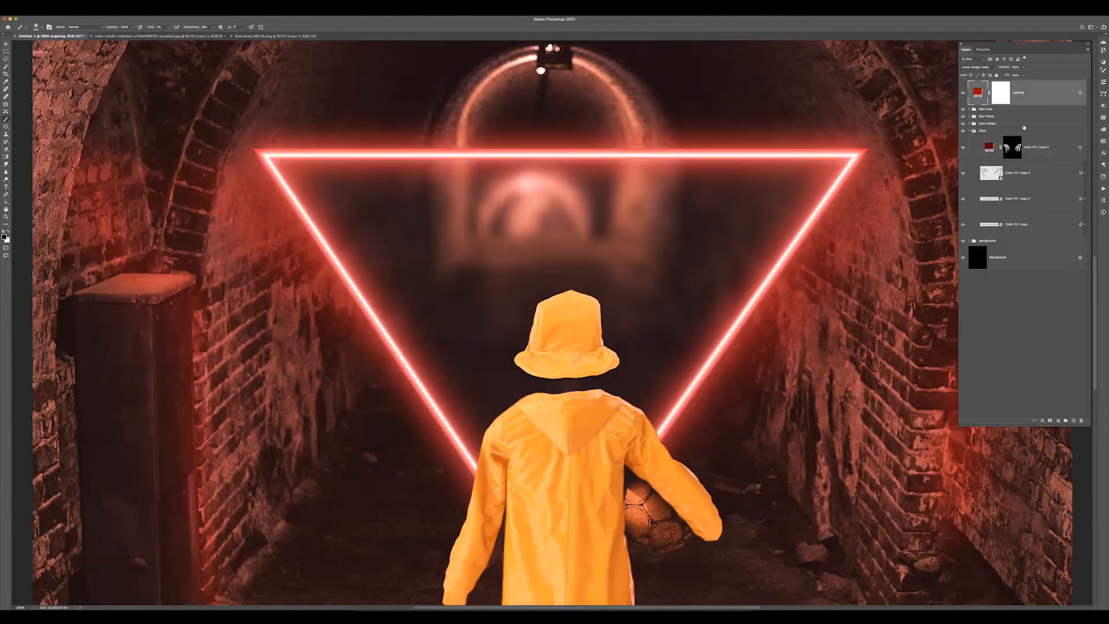
pyautogui.moveTo(491, 422)
pyautogui.mouseDown()
pyautogui.moveTo(636, 404)
pyautogui.moveTo(664, 445)
pyautogui.mouseUp()
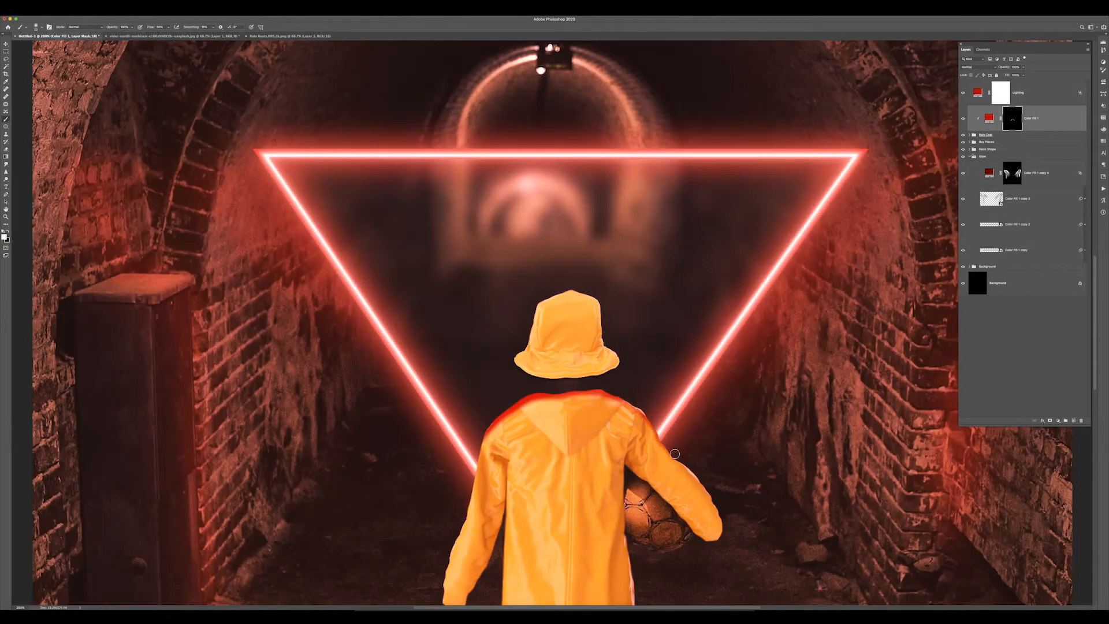
pyautogui.scroll(-5, 491, 355)
pyautogui.press('super+minus')
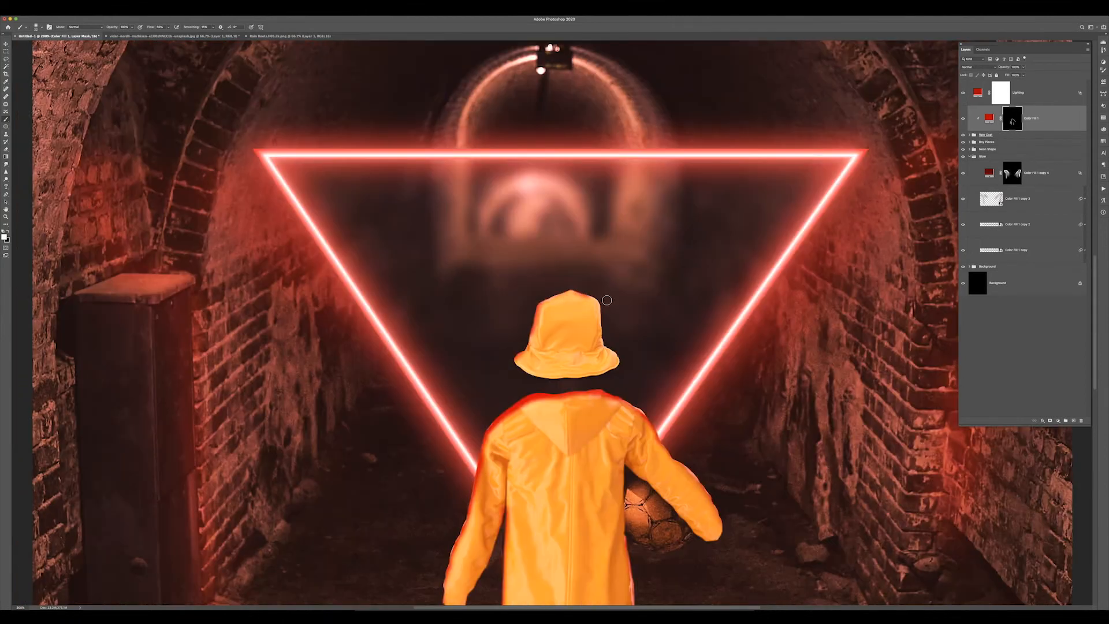
pyautogui.press('super+plus')
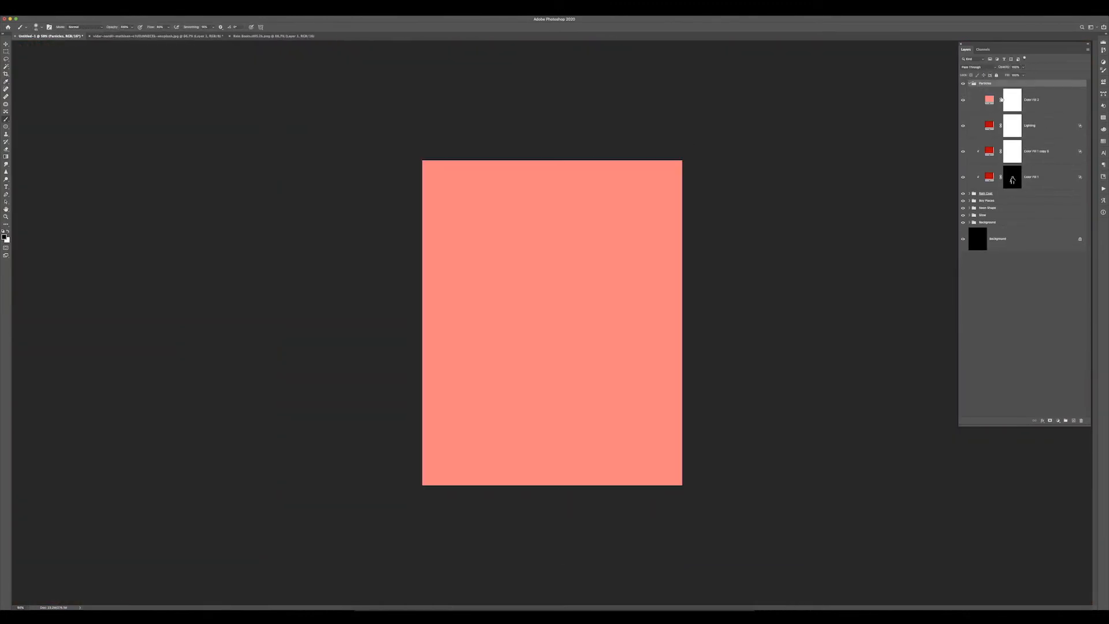
# Invert the mask of the copied Color Fill layer and save the document
pyautogui.click(1005, 99)
pyautogui.press('super+i')
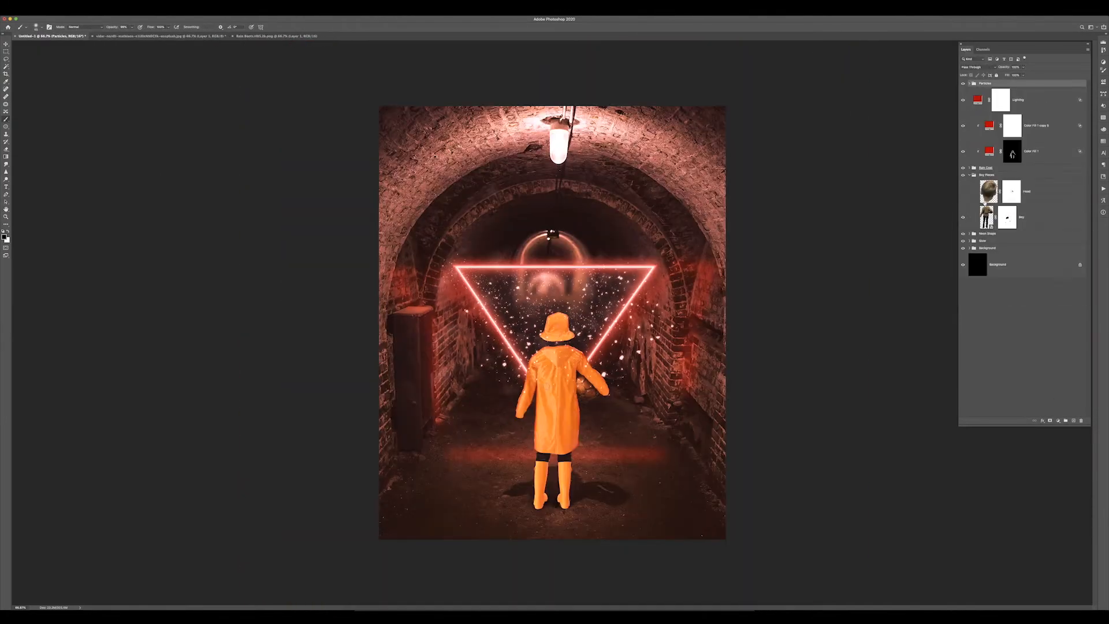
pyautogui.press('super+s')
pyautogui.press('Return')
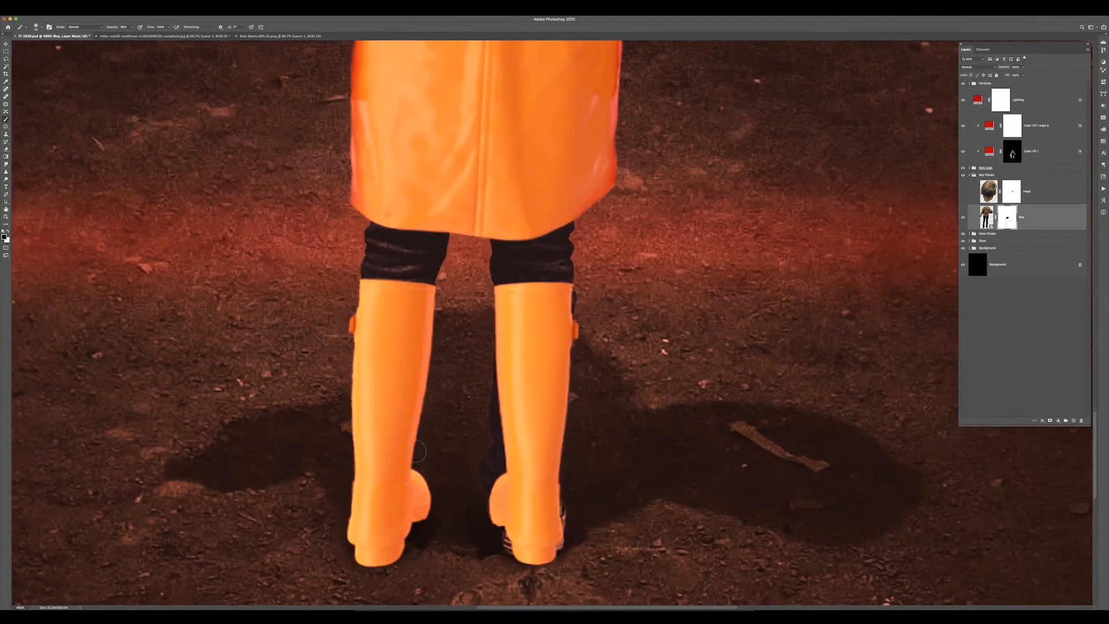
# Paint the Color Fill mask along the boots to extend the red glow onto them
pyautogui.click(1005, 359)
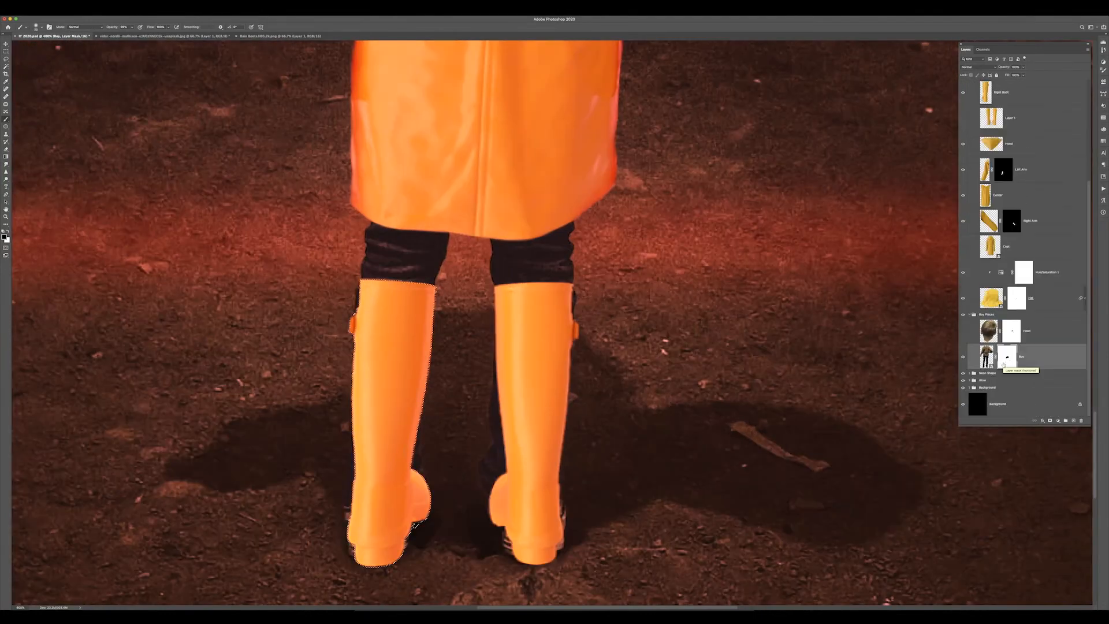
pyautogui.moveTo(406, 317); pyautogui.dragTo(407, 492)
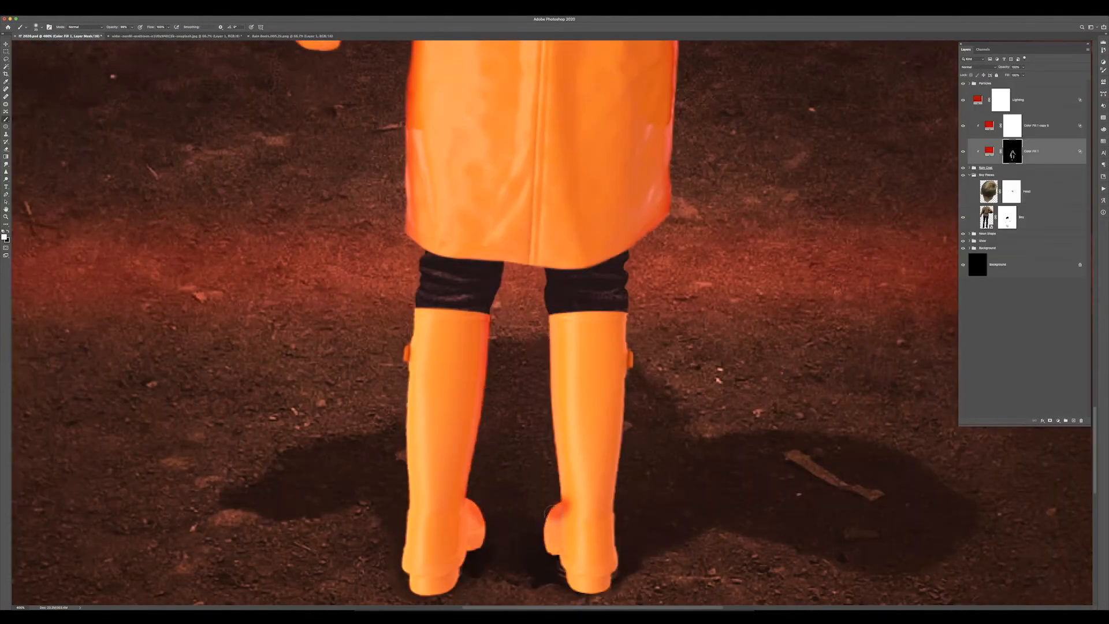
pyautogui.press('super+minus')
pyautogui.press(']')
pyautogui.press(']')
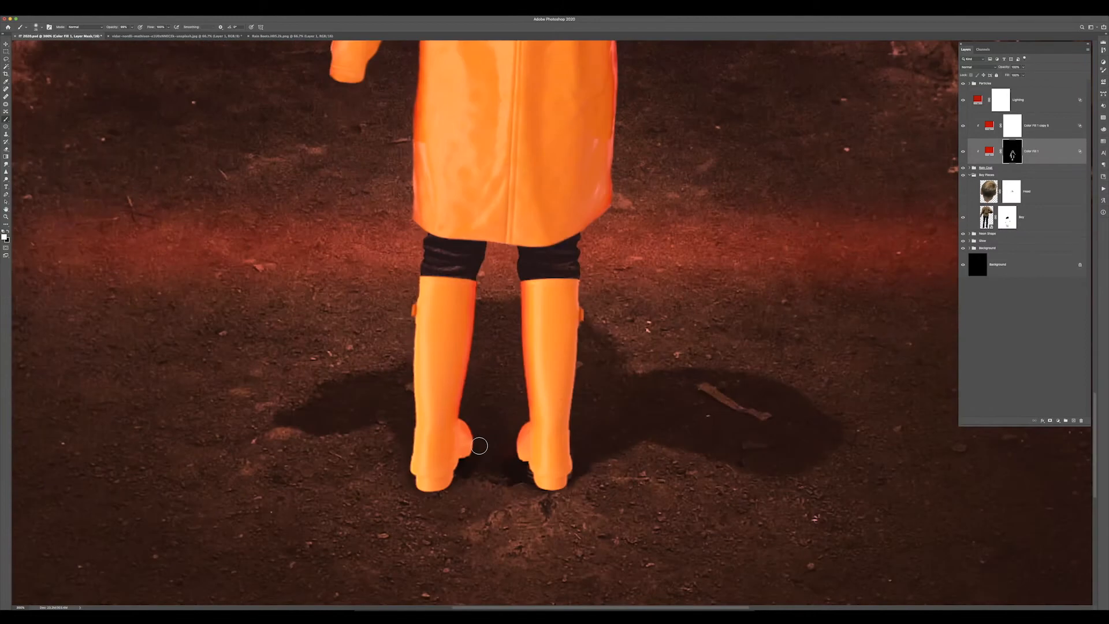
pyautogui.press('super+0')
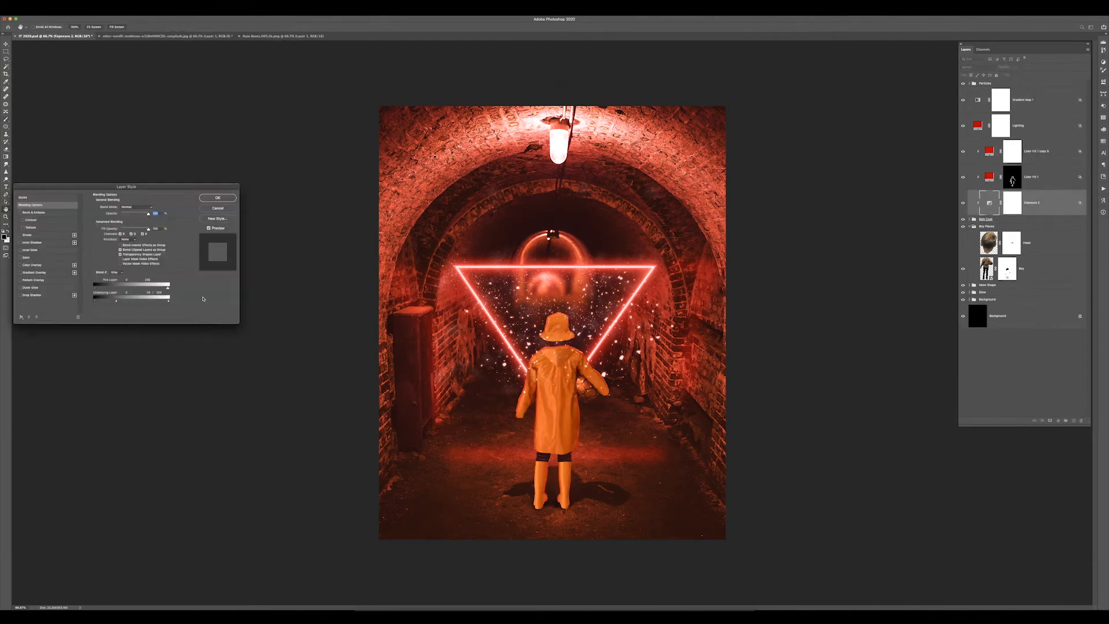
# Stamp all visible layers into a new merged layer at the top of the stack
pyautogui.click(218, 197)
pyautogui.press('super+alt+shift+e')
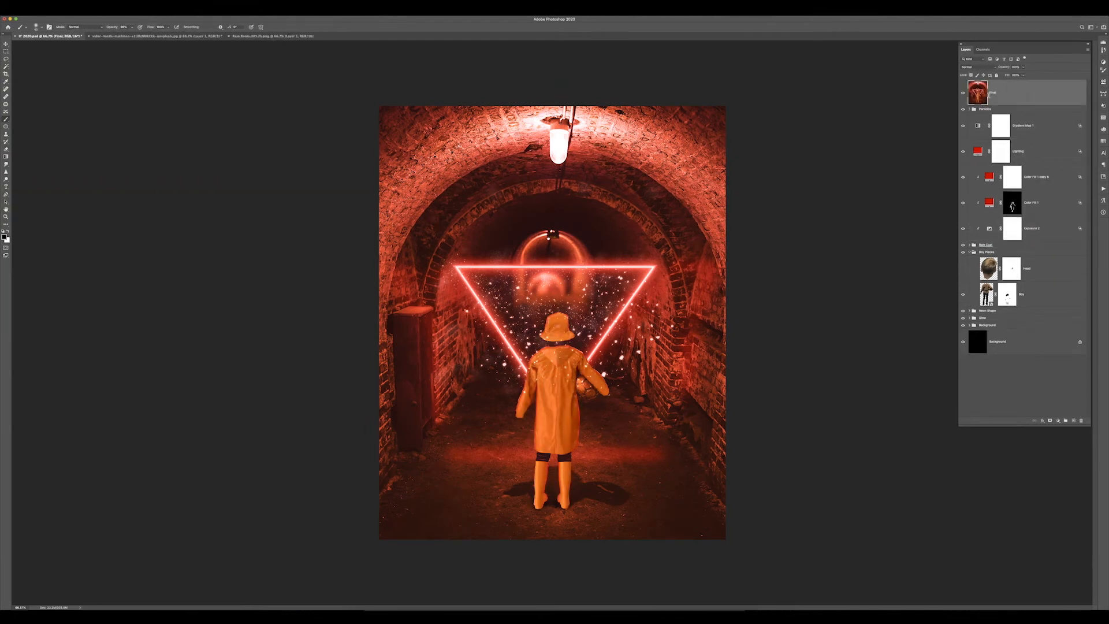
# Apply a Camera Raw filter to the merged layer, adjusting the Color Mixer hue sliders and comparing before and after views
pyautogui.press('super+shift+a')
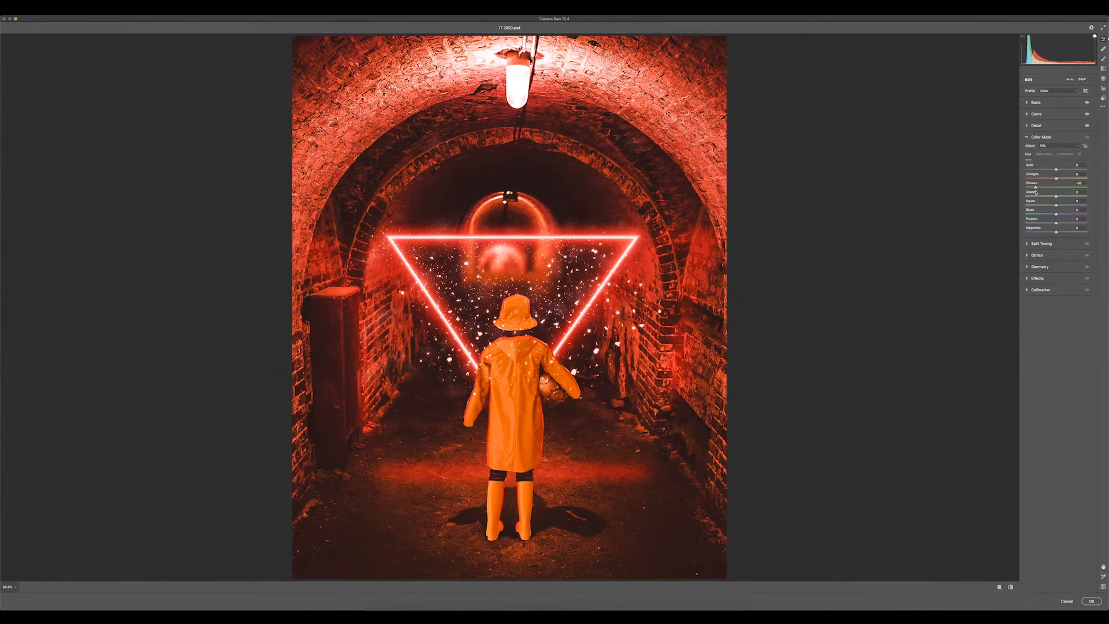
pyautogui.moveTo(1057, 206); pyautogui.dragTo(1045, 210)
pyautogui.moveTo(1026, 256); pyautogui.dragTo(1082, 255)
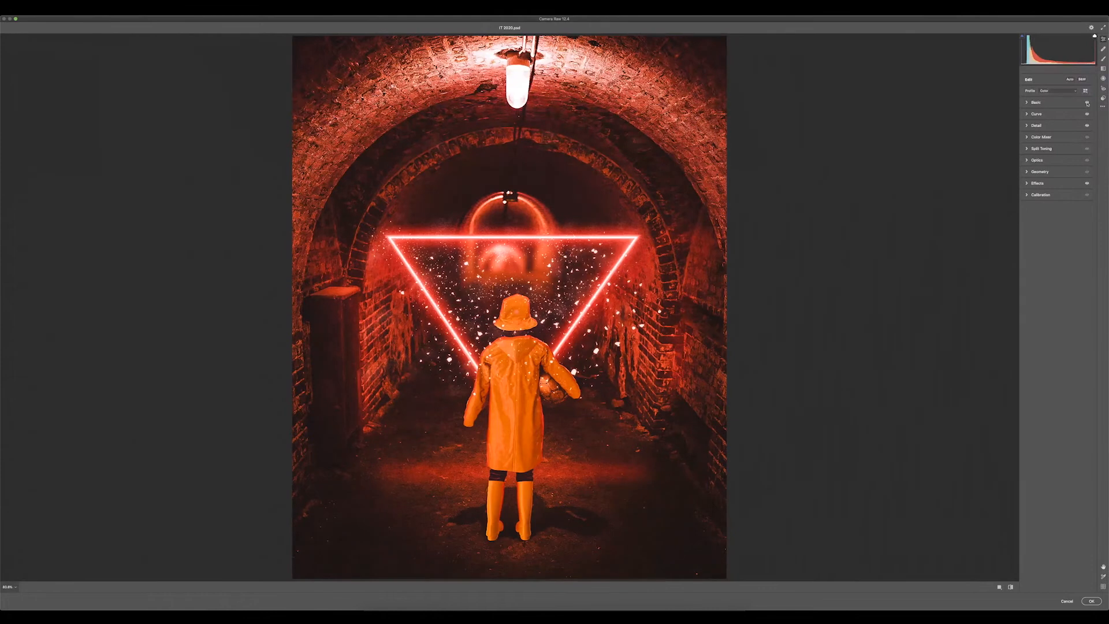
pyautogui.click(1011, 587)
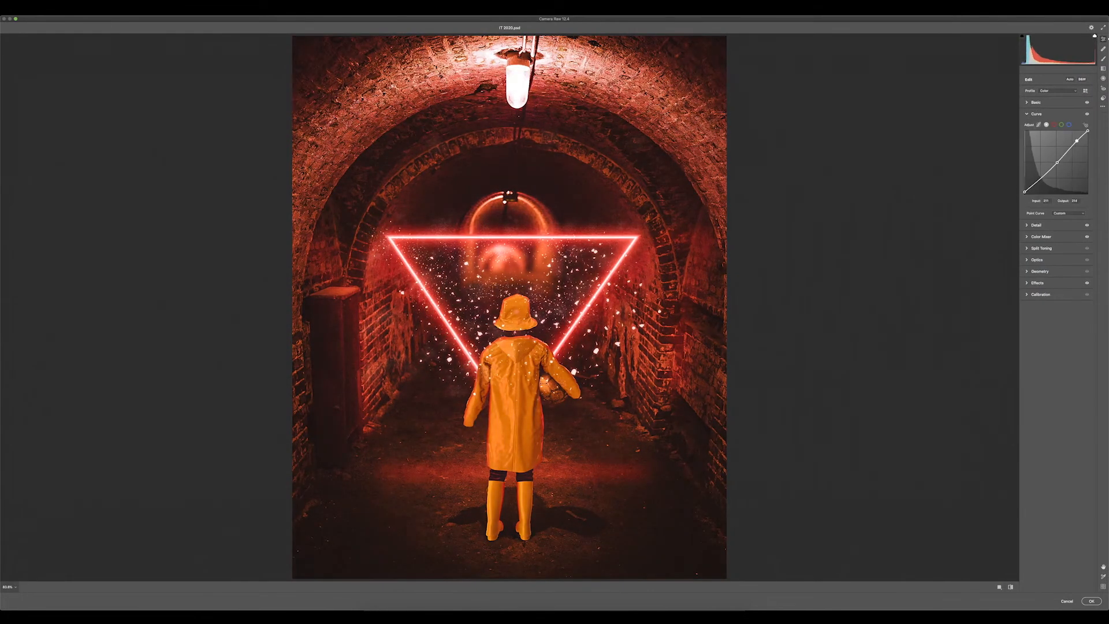
pyautogui.click(1010, 587)
pyautogui.click(1010, 587)
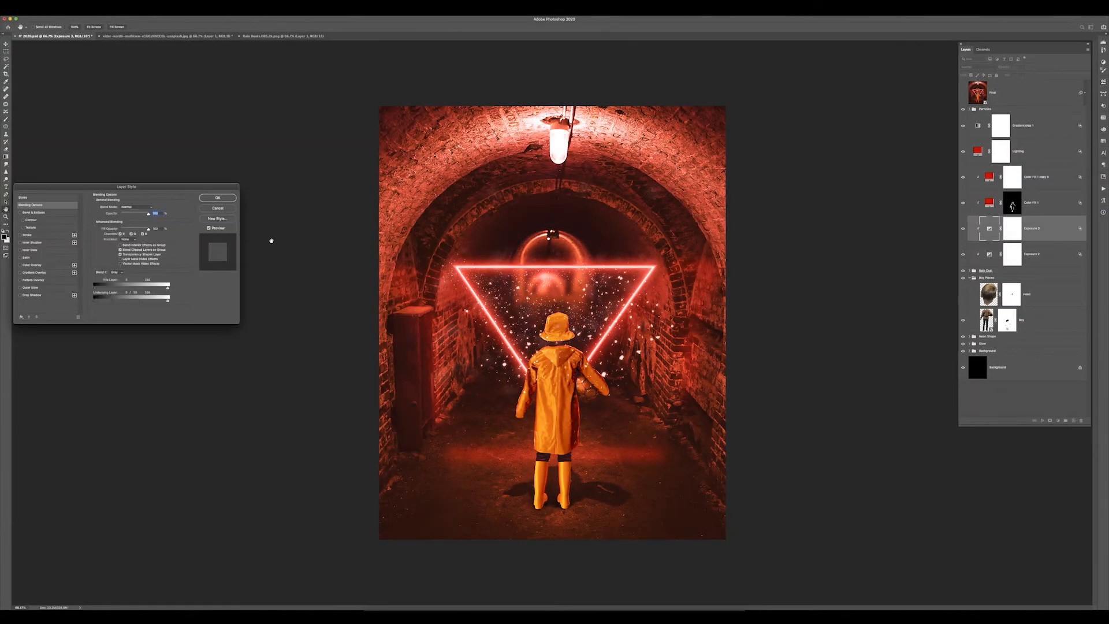
# Confirm the Layer Style dialog and remove the extra stamped layer, leaving the Final layer at the top of the stack
pyautogui.click(219, 200)
pyautogui.hotkey('alt', ']')
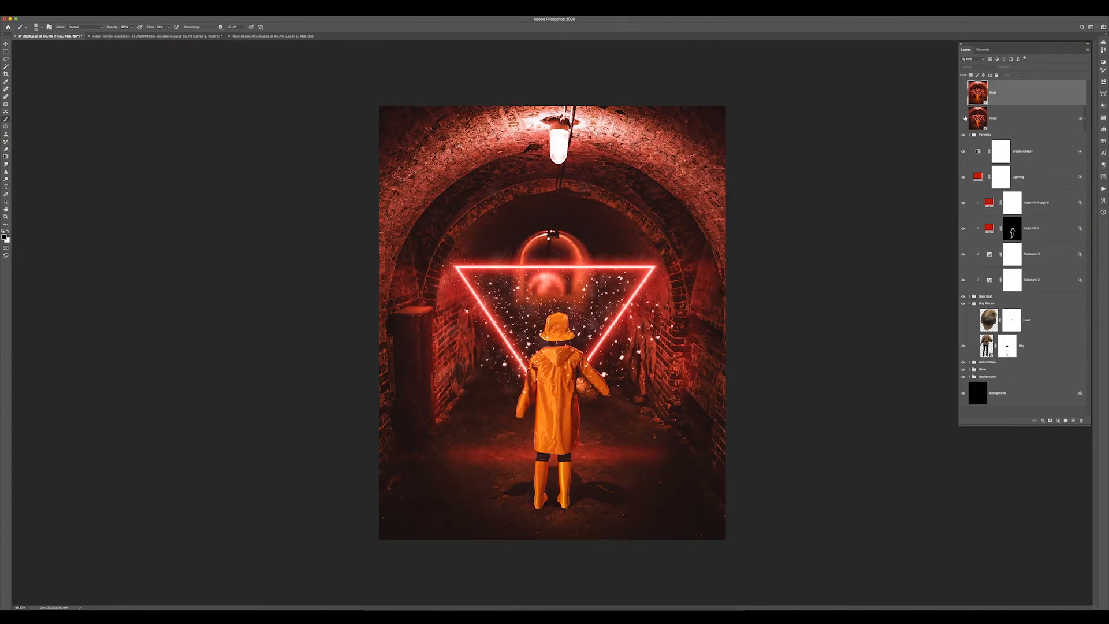
pyautogui.click(964, 118)
pyautogui.click(996, 136)
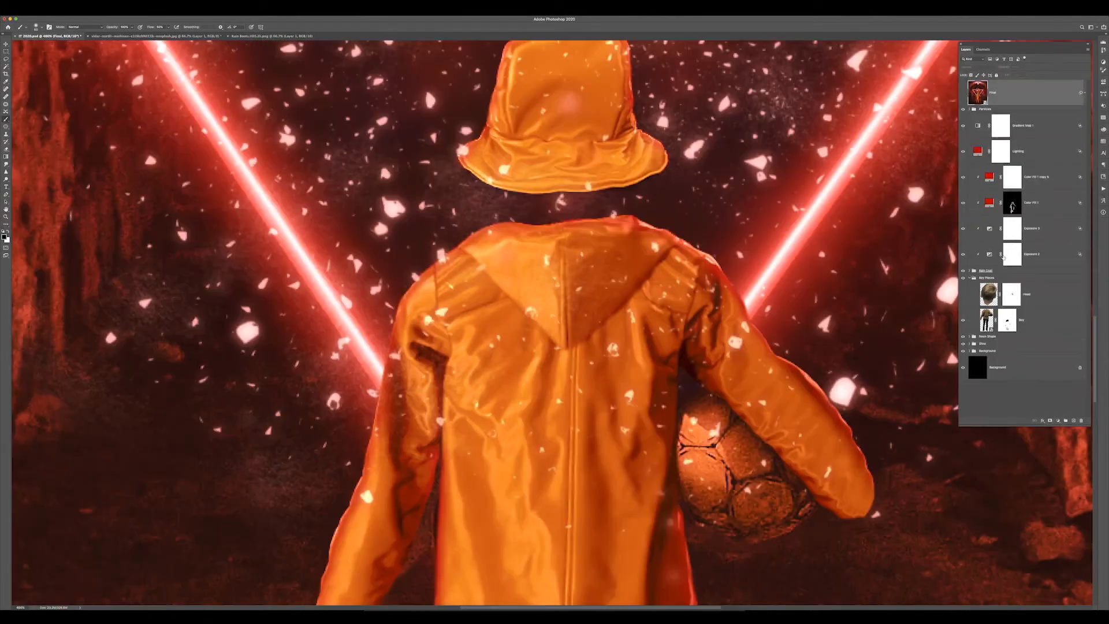
pyautogui.scroll(-2, 1010, 195)
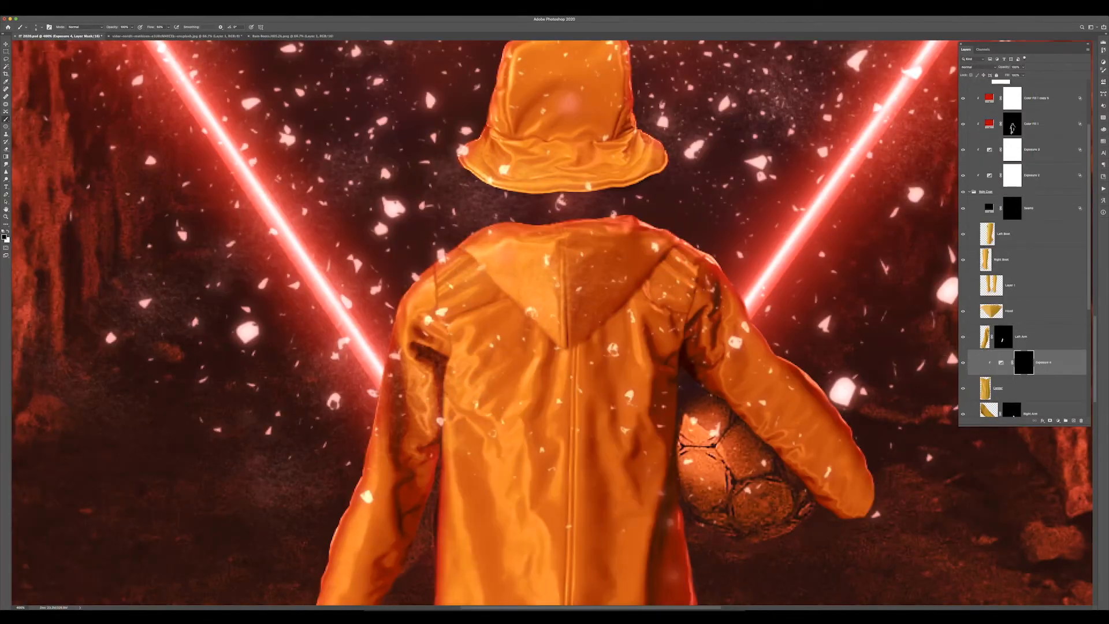